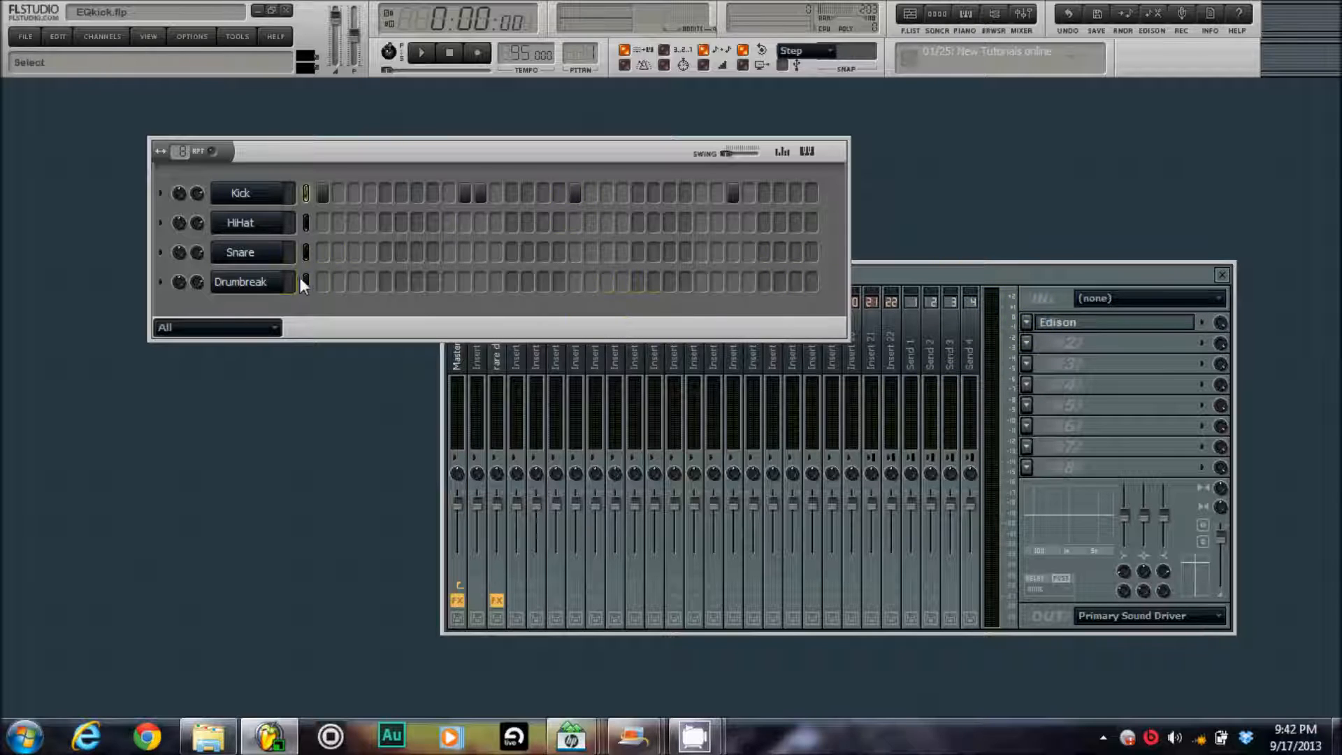
Audition the Drumbreak sample from its channel settings, then switch to the Kick channel's settings
{"action": "left_click", "coordinate": [252, 282]}
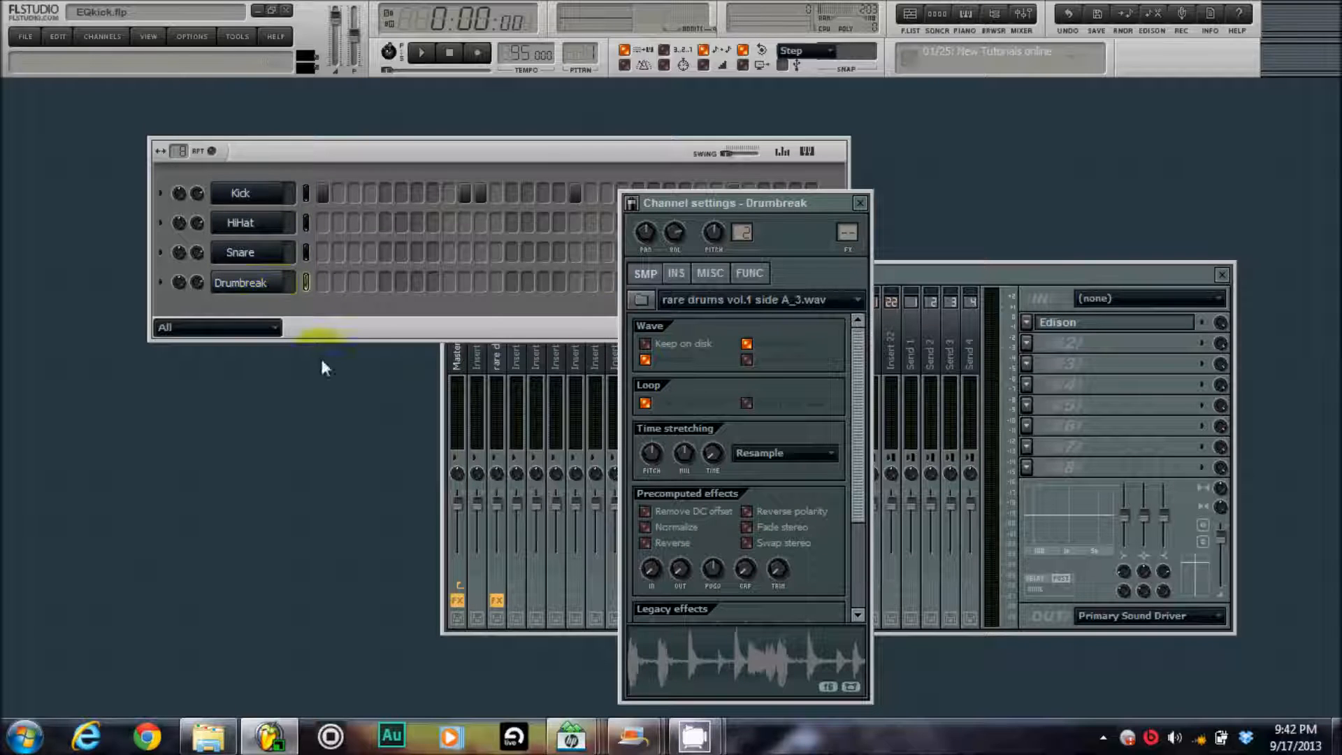
{"action": "left_click", "coordinate": [702, 668]}
{"action": "left_click", "coordinate": [242, 193]}
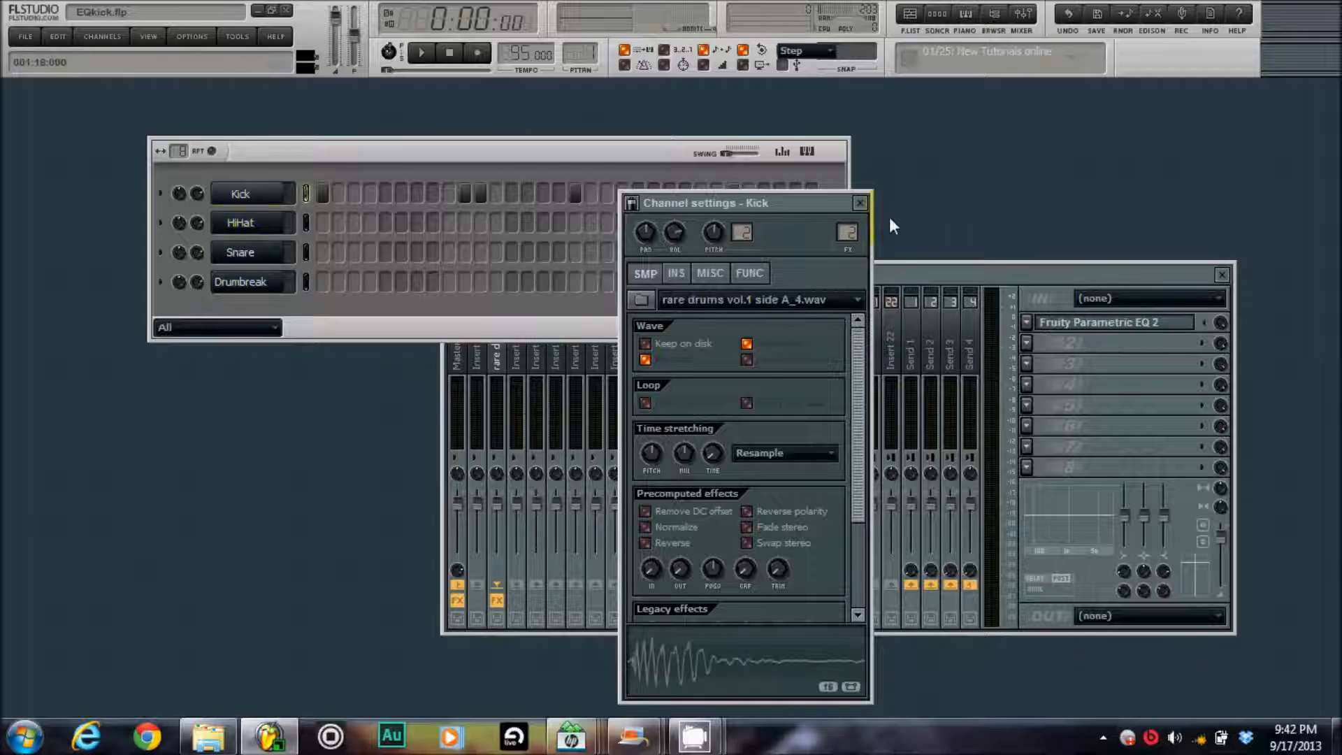
Close the Kick settings, bring the mixer forward and reach the second effect slot's options
{"action": "left_click", "coordinate": [861, 202]}
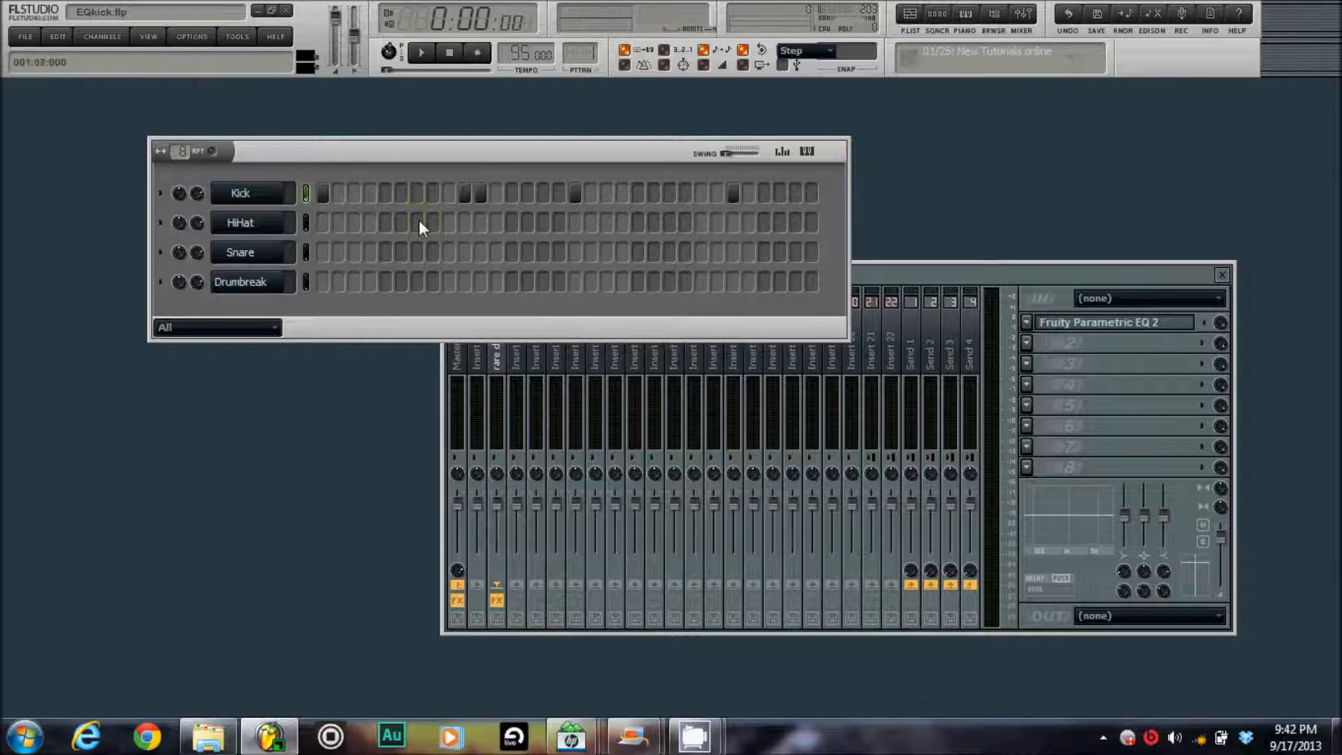
{"action": "left_click", "coordinate": [1012, 273]}
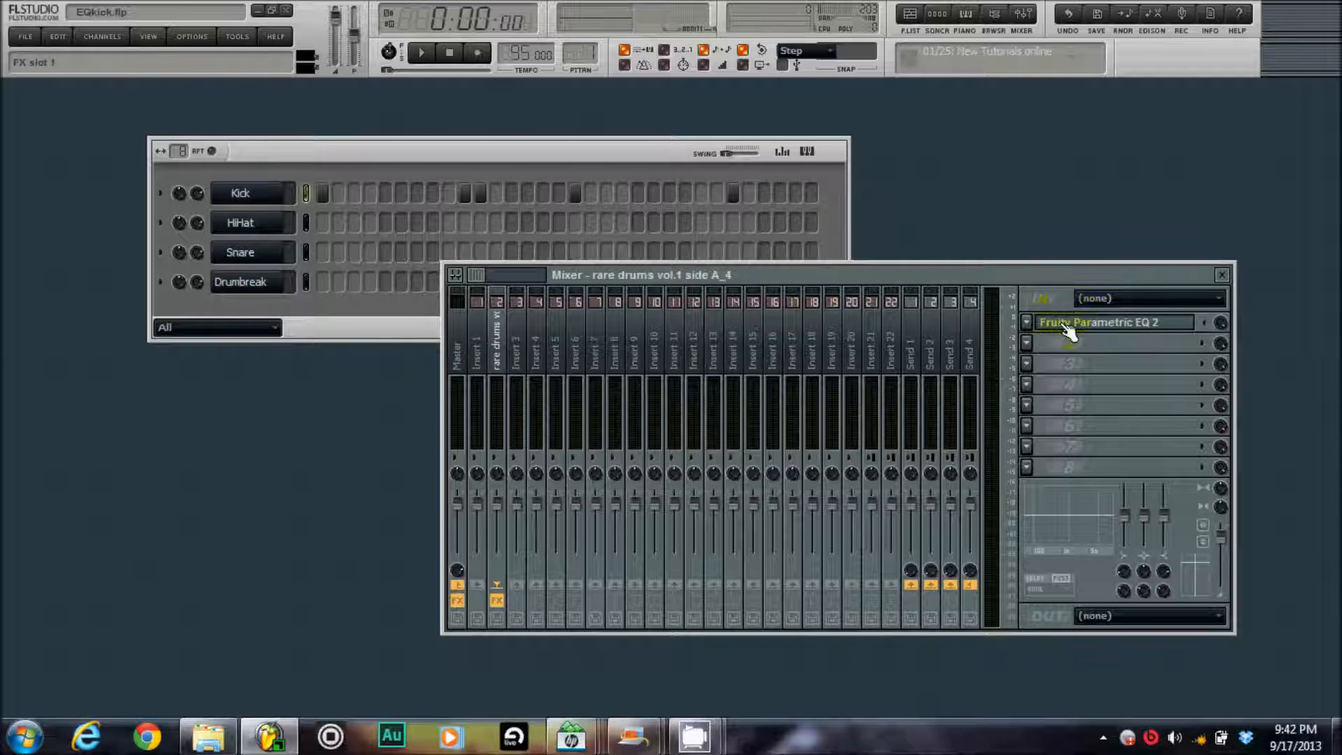
{"action": "left_click", "coordinate": [1025, 343]}
Load Fruity Parametric EQ 2 into the kick insert's second effect slot
{"action": "left_click", "coordinate": [1040, 363]}
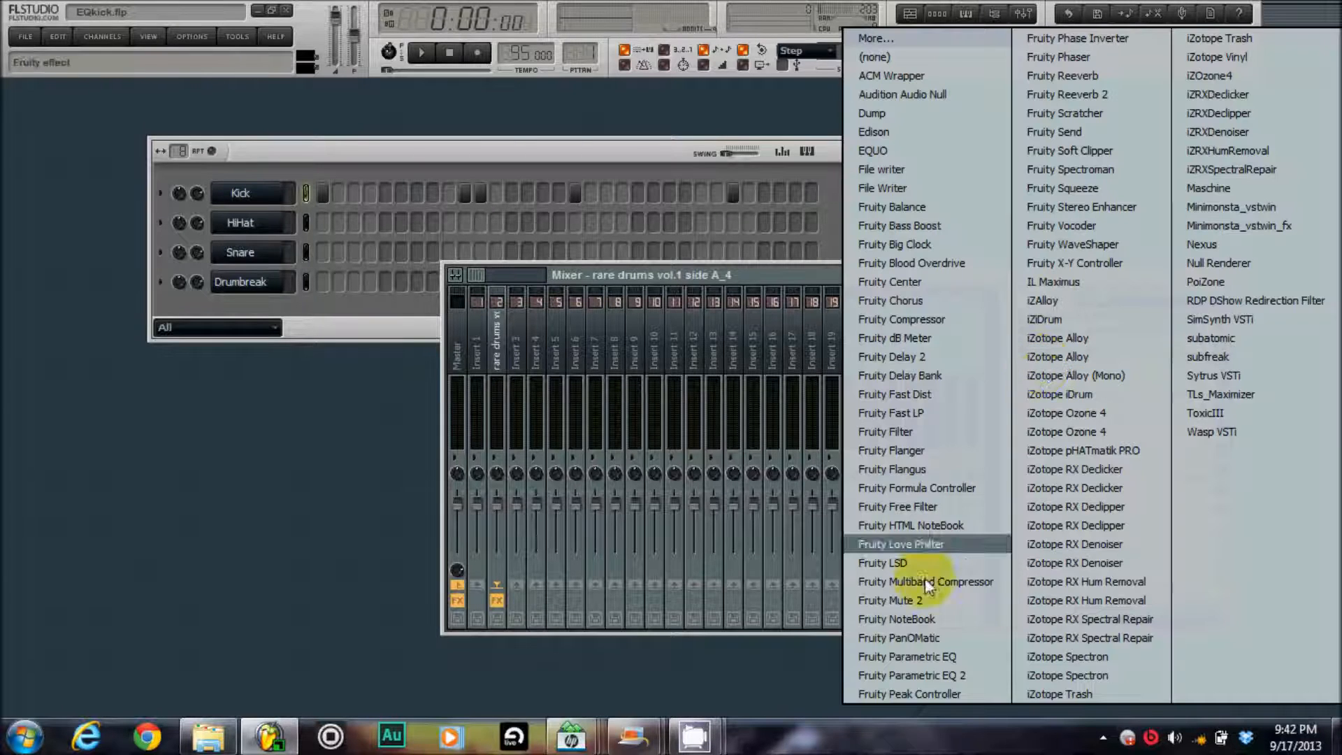
{"action": "left_click", "coordinate": [907, 675]}
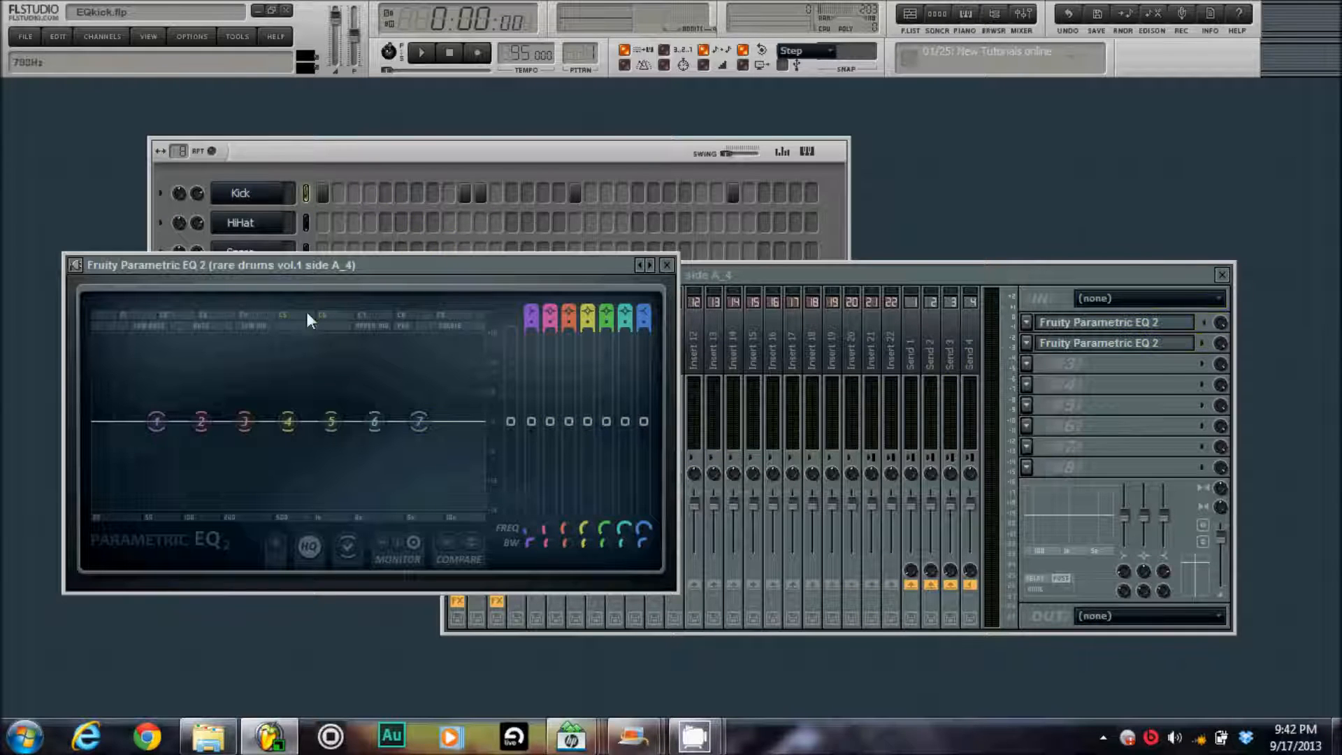
Move the EQ editor aside and play, stop and replay the beat through the flat EQ
{"action": "left_click_drag", "start_coordinate": [329, 265], "coordinate": [493, 263]}
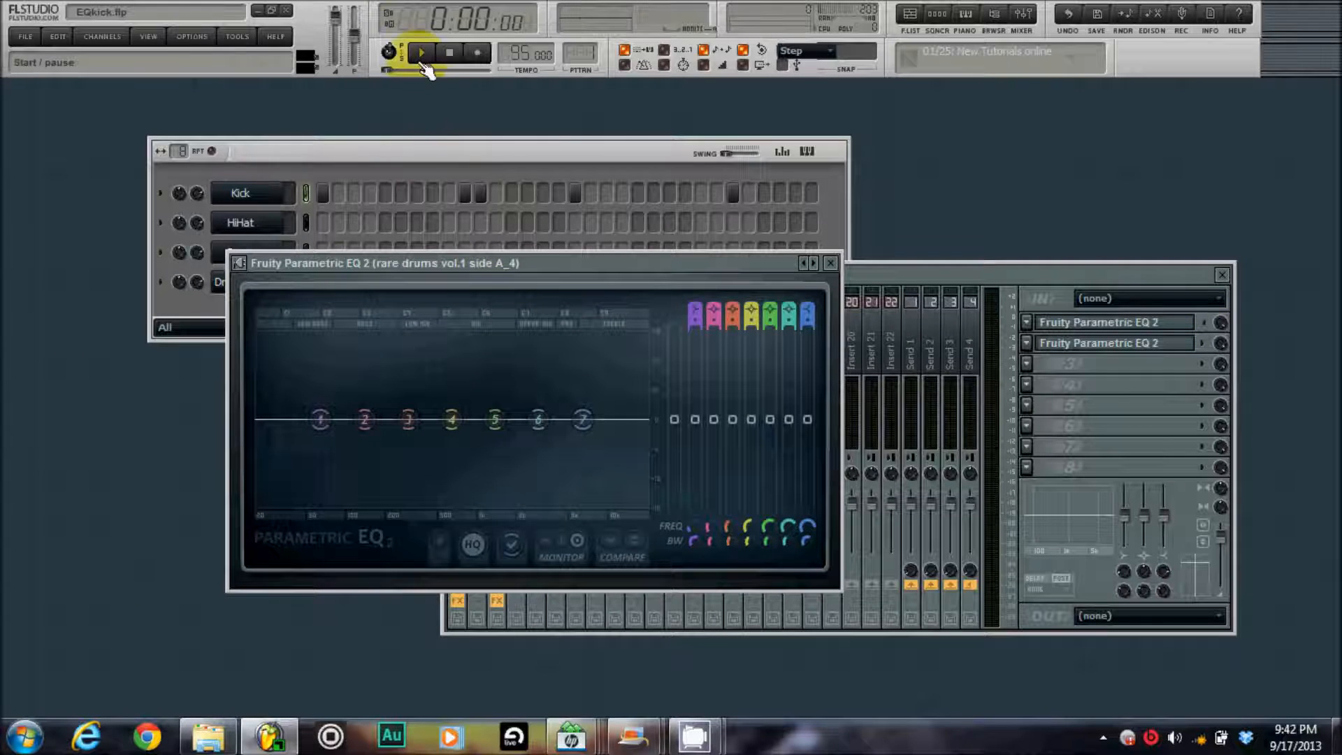
{"action": "left_click", "coordinate": [422, 53]}
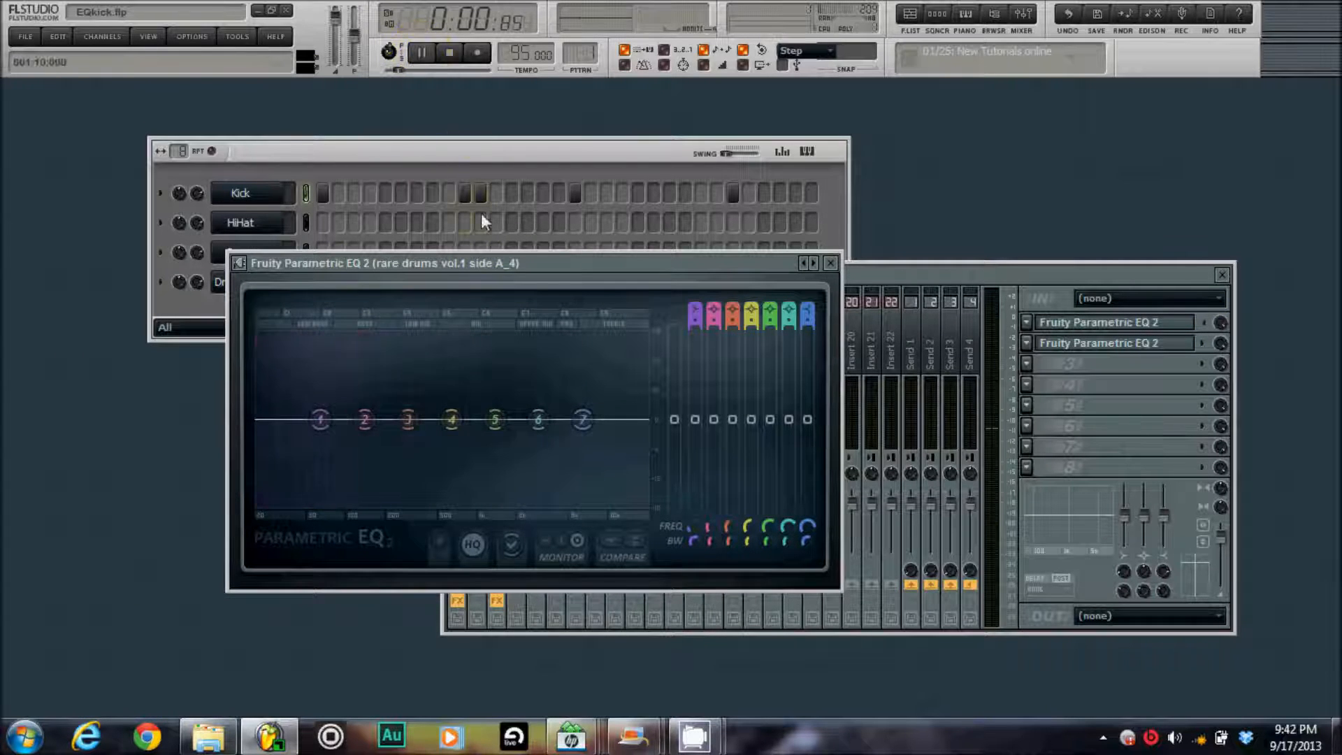
{"action": "left_click_drag", "start_coordinate": [546, 263], "coordinate": [621, 238]}
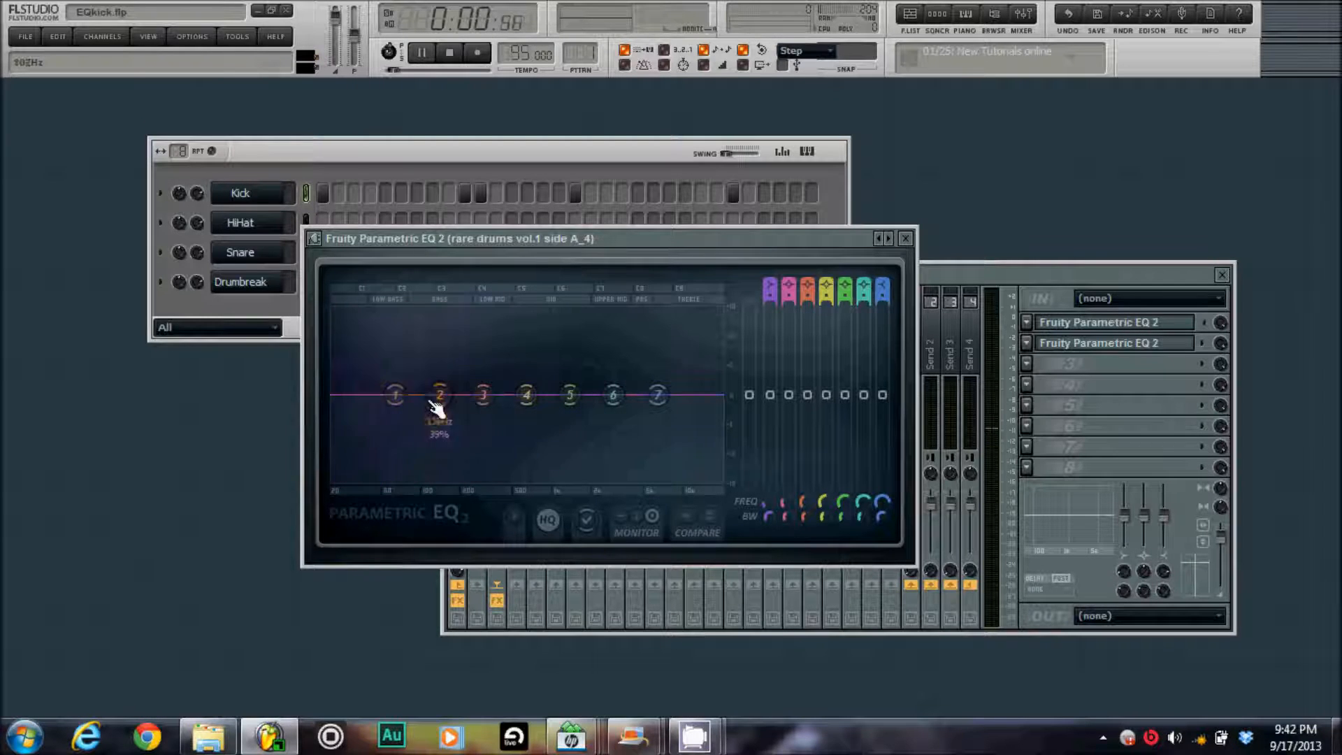
{"action": "left_click", "coordinate": [450, 52]}
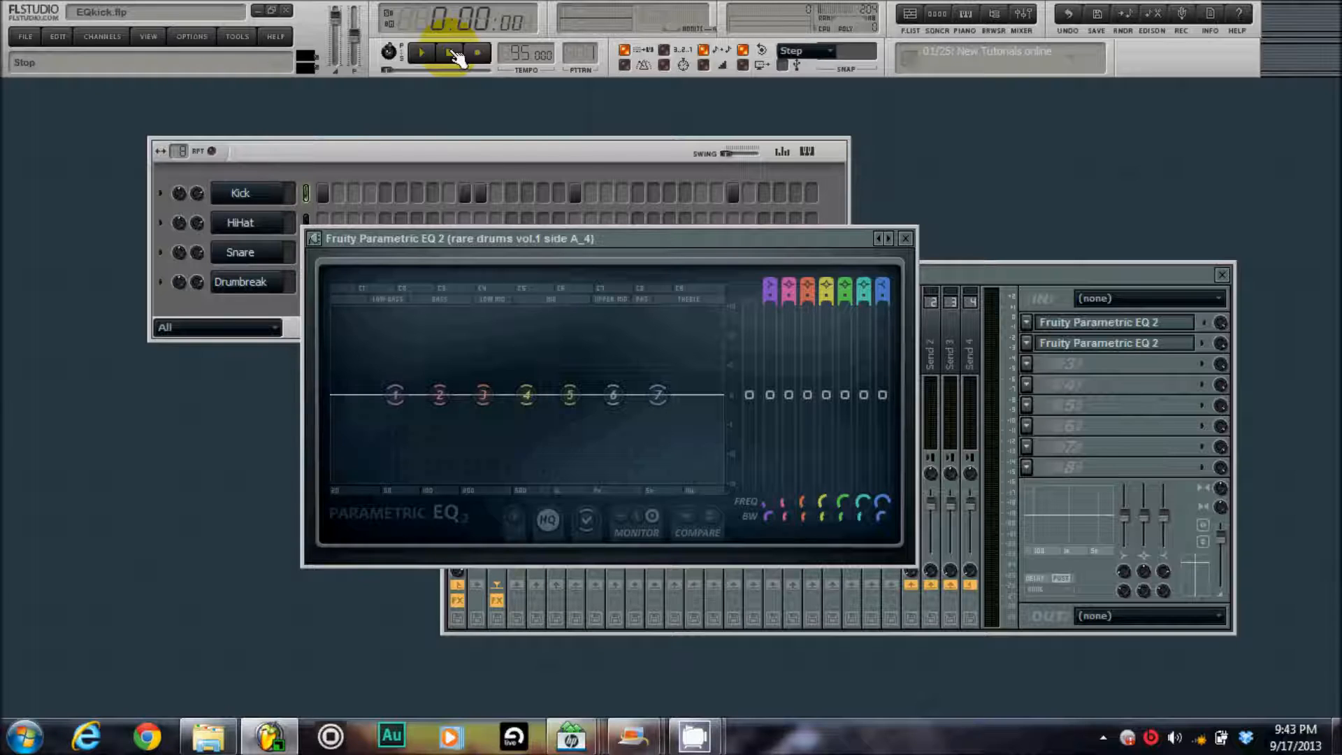
{"action": "left_click", "coordinate": [453, 55]}
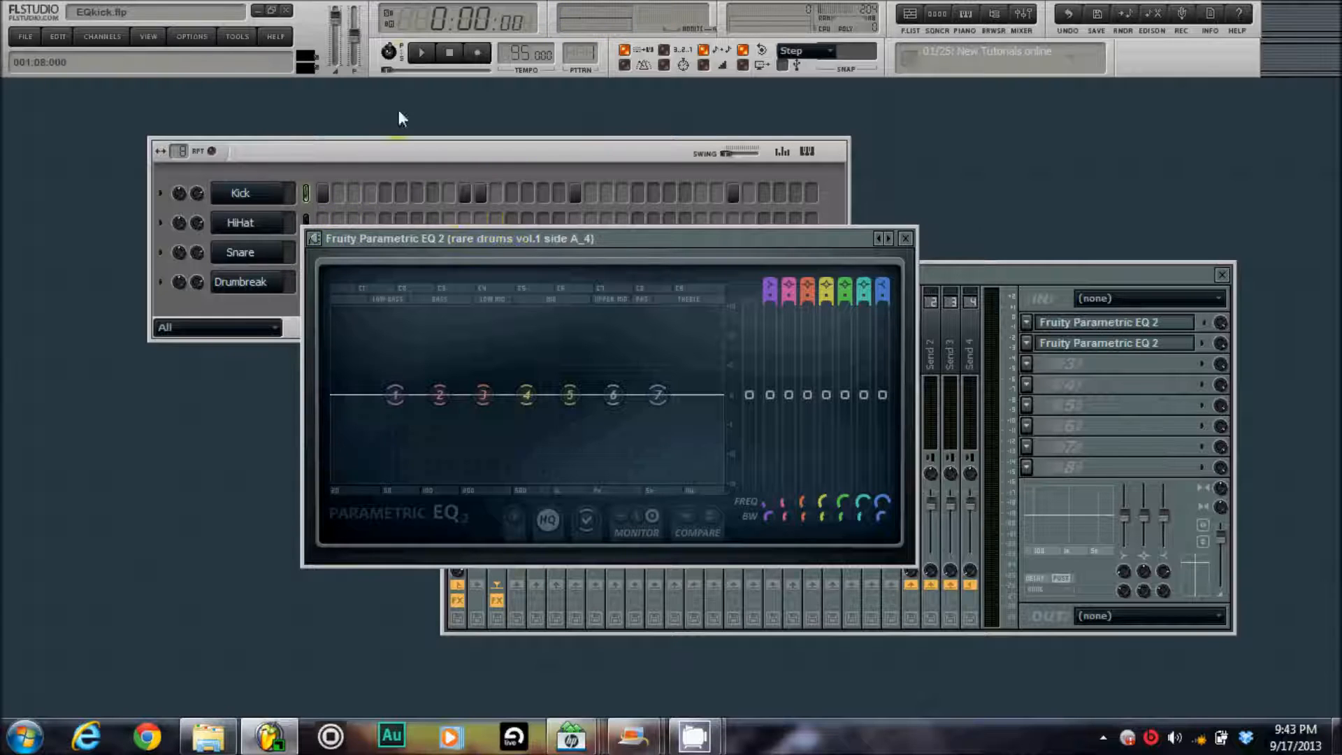
{"action": "left_click", "coordinate": [422, 55]}
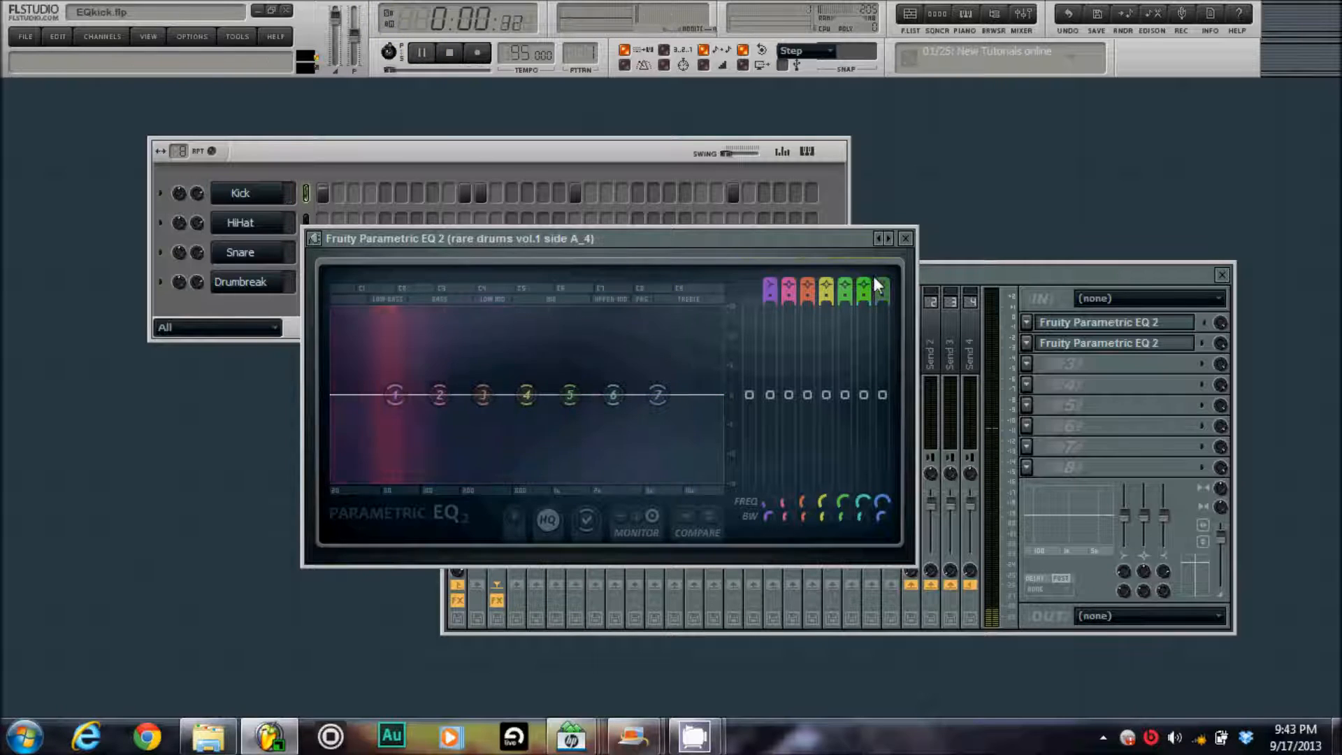
Make band 7 a steep high-end roll-off with its cutoff around 10.8 kHz
{"action": "mouse_move", "coordinate": [884, 283]}
{"action": "left_mouse_down"}
{"action": "mouse_move", "coordinate": [882, 315]}
{"action": "mouse_move", "coordinate": [883, 275]}
{"action": "left_mouse_up"}
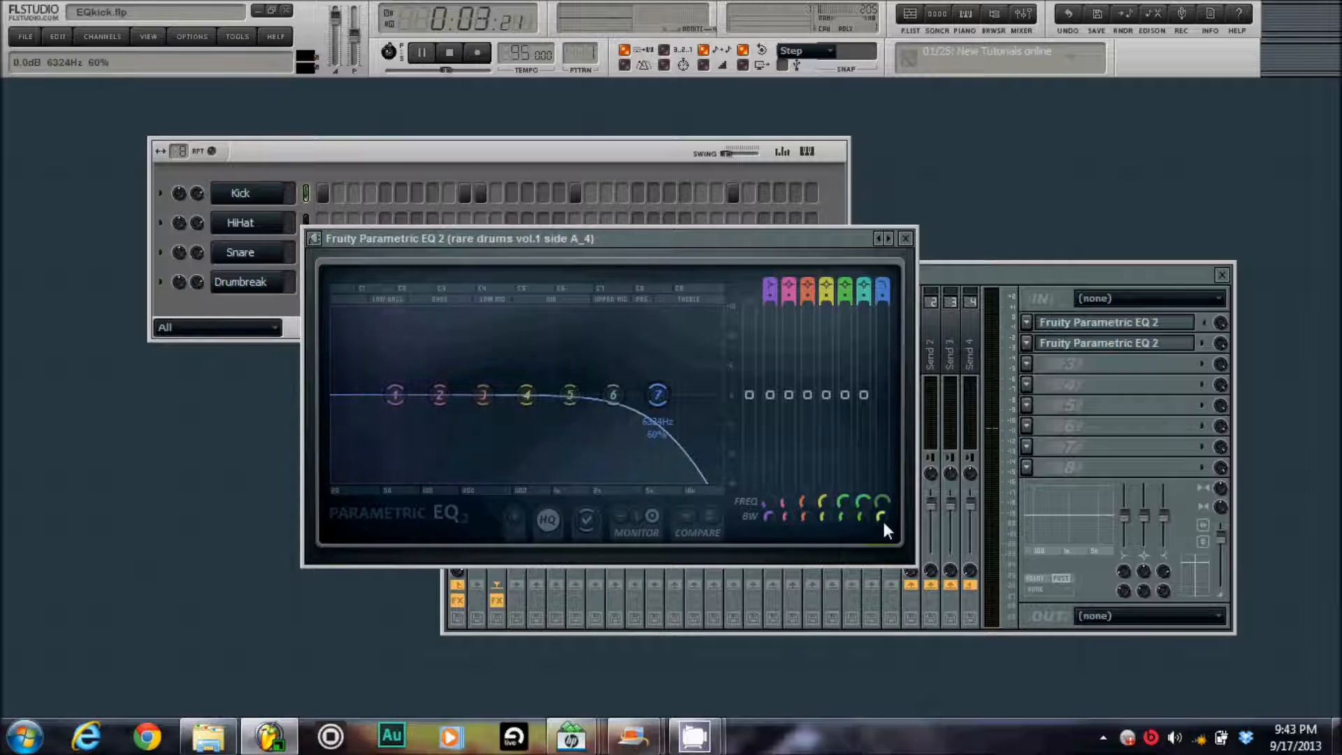
{"action": "left_click_drag", "start_coordinate": [881, 517], "coordinate": [893, 535]}
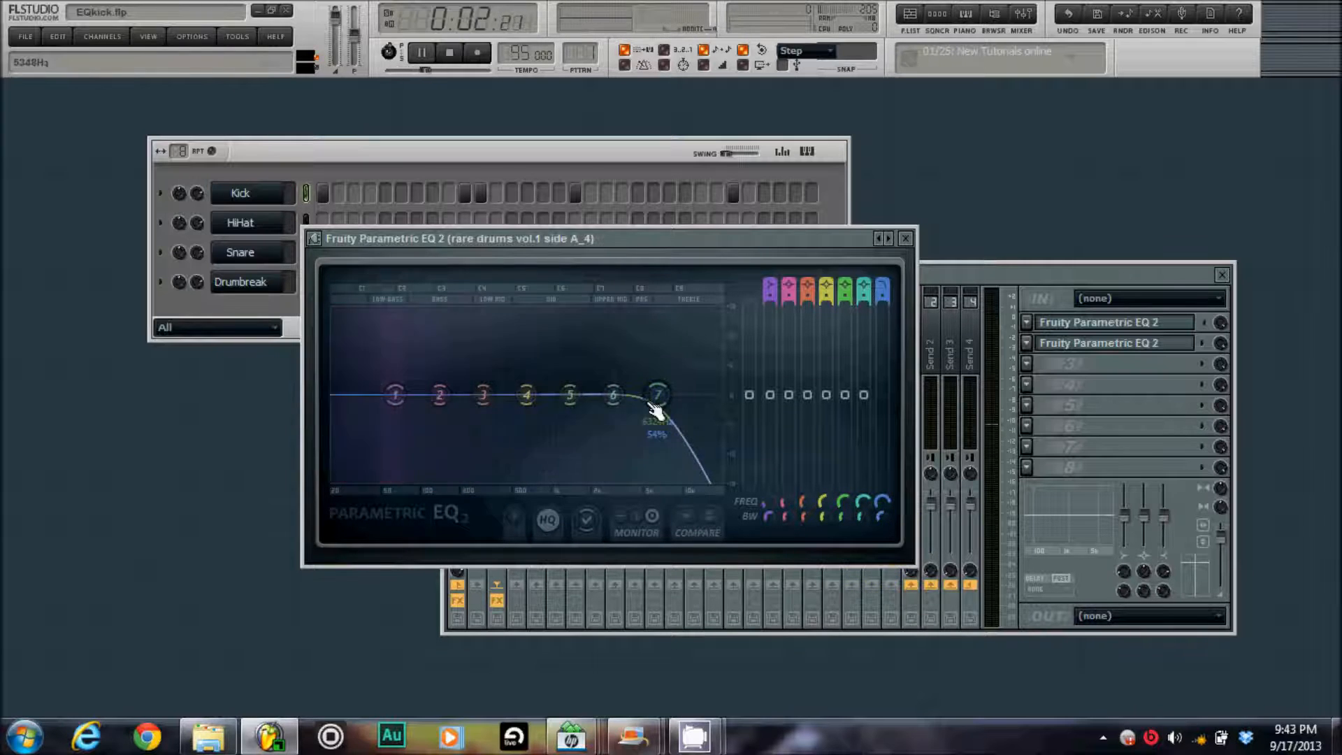
{"action": "left_click_drag", "start_coordinate": [657, 396], "coordinate": [692, 403]}
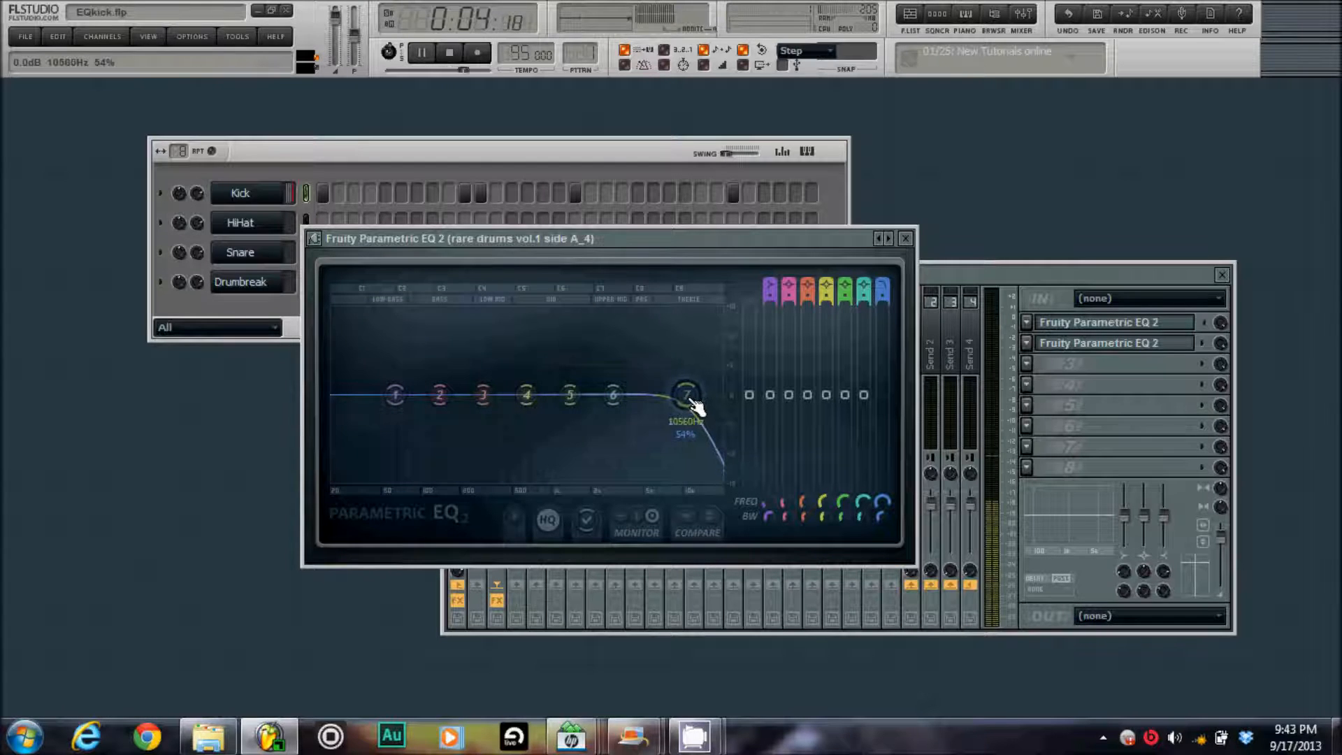
{"action": "left_click_drag", "start_coordinate": [692, 403], "coordinate": [694, 416]}
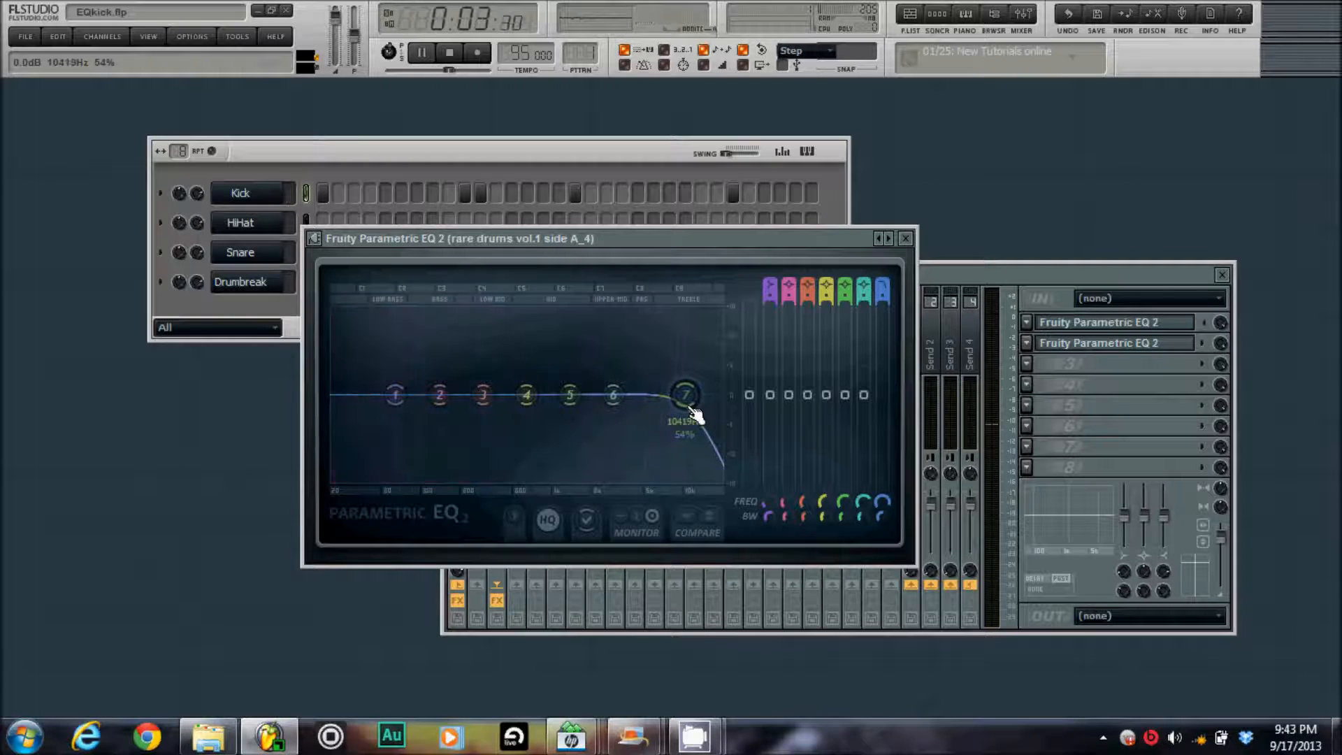
{"action": "left_click_drag", "start_coordinate": [694, 415], "coordinate": [697, 416]}
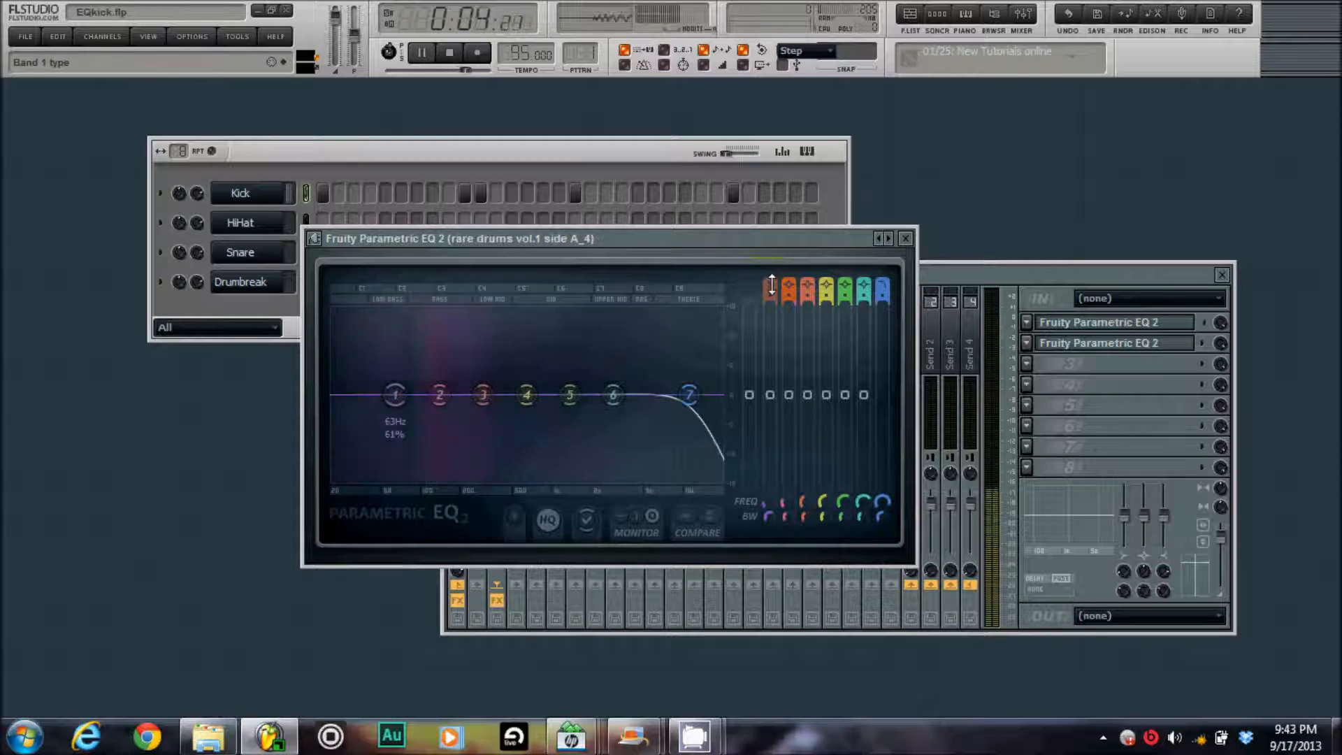
Turn band 1 into a low cut at 45 Hz and boost band 2 around 62 Hz
{"action": "left_click_drag", "start_coordinate": [770, 285], "coordinate": [770, 297]}
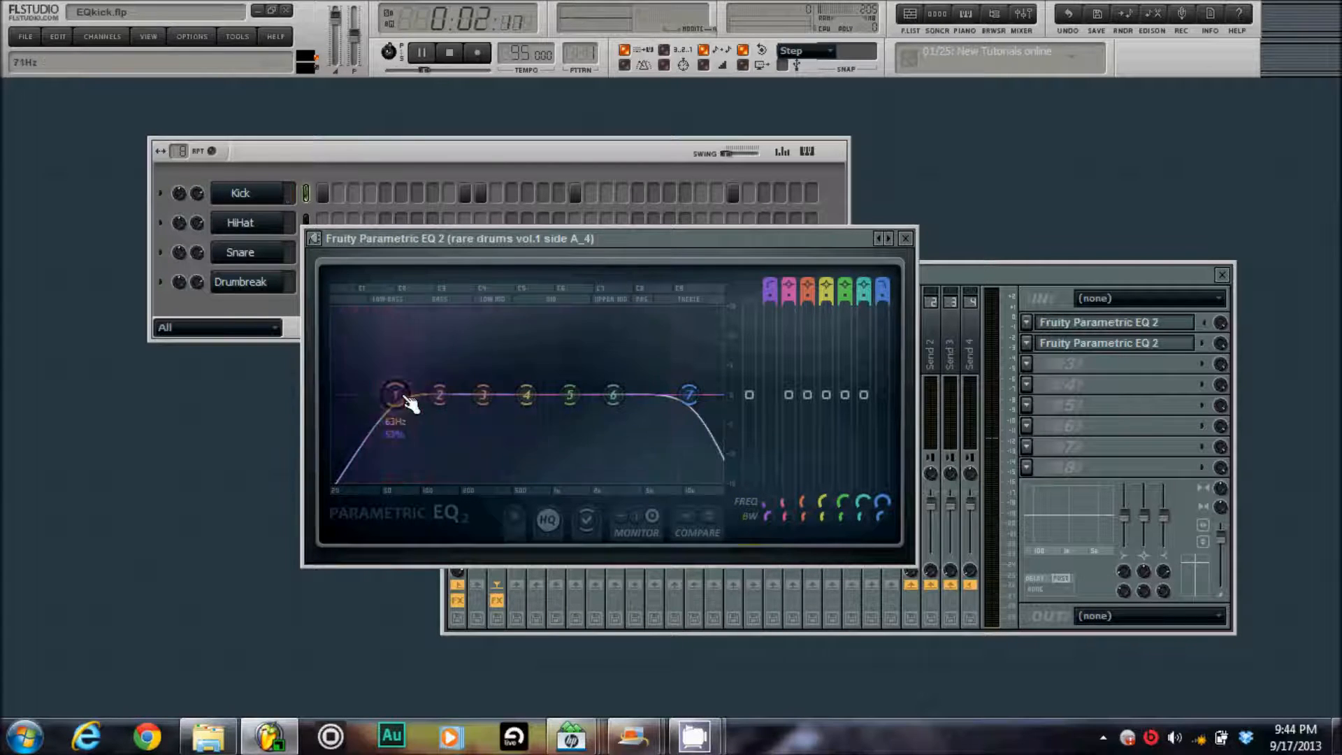
{"action": "left_click_drag", "start_coordinate": [394, 397], "coordinate": [357, 401]}
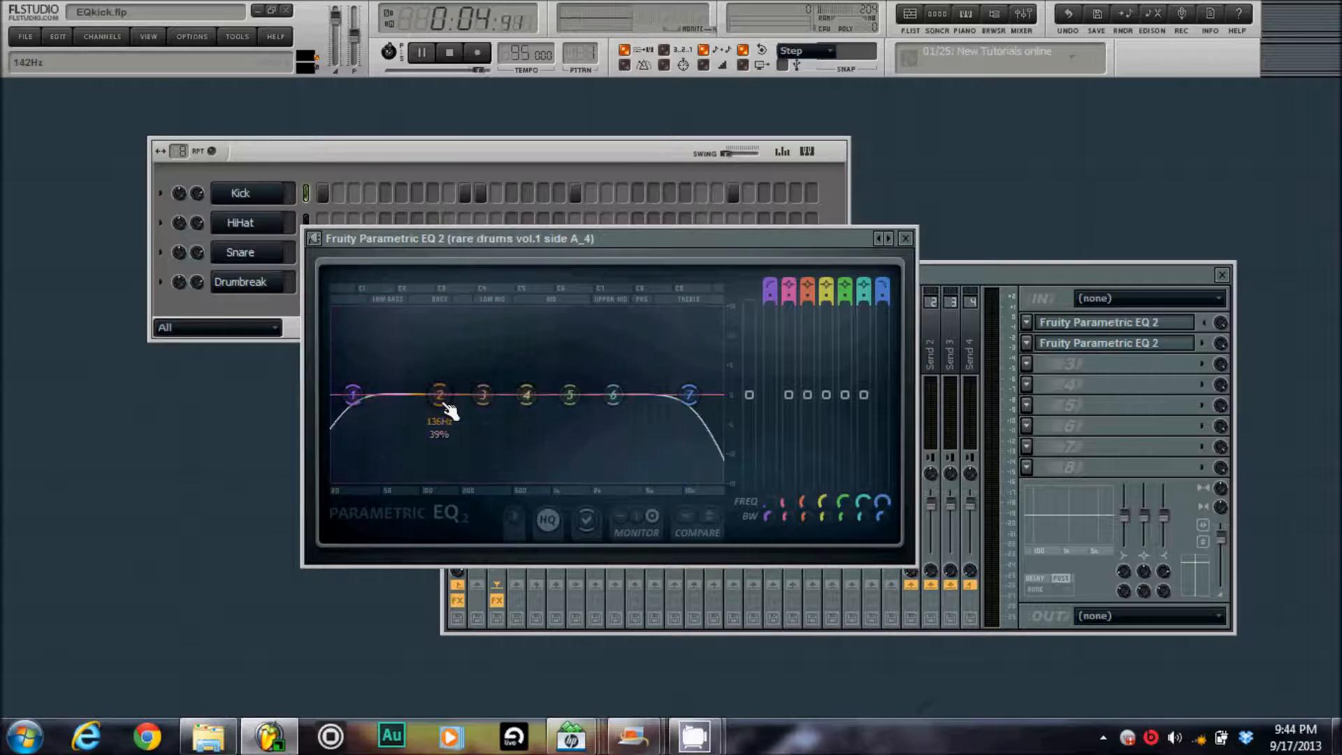
{"action": "mouse_move", "coordinate": [440, 396]}
{"action": "left_mouse_down"}
{"action": "mouse_move", "coordinate": [384, 366]}
{"action": "mouse_move", "coordinate": [398, 383]}
{"action": "left_mouse_up"}
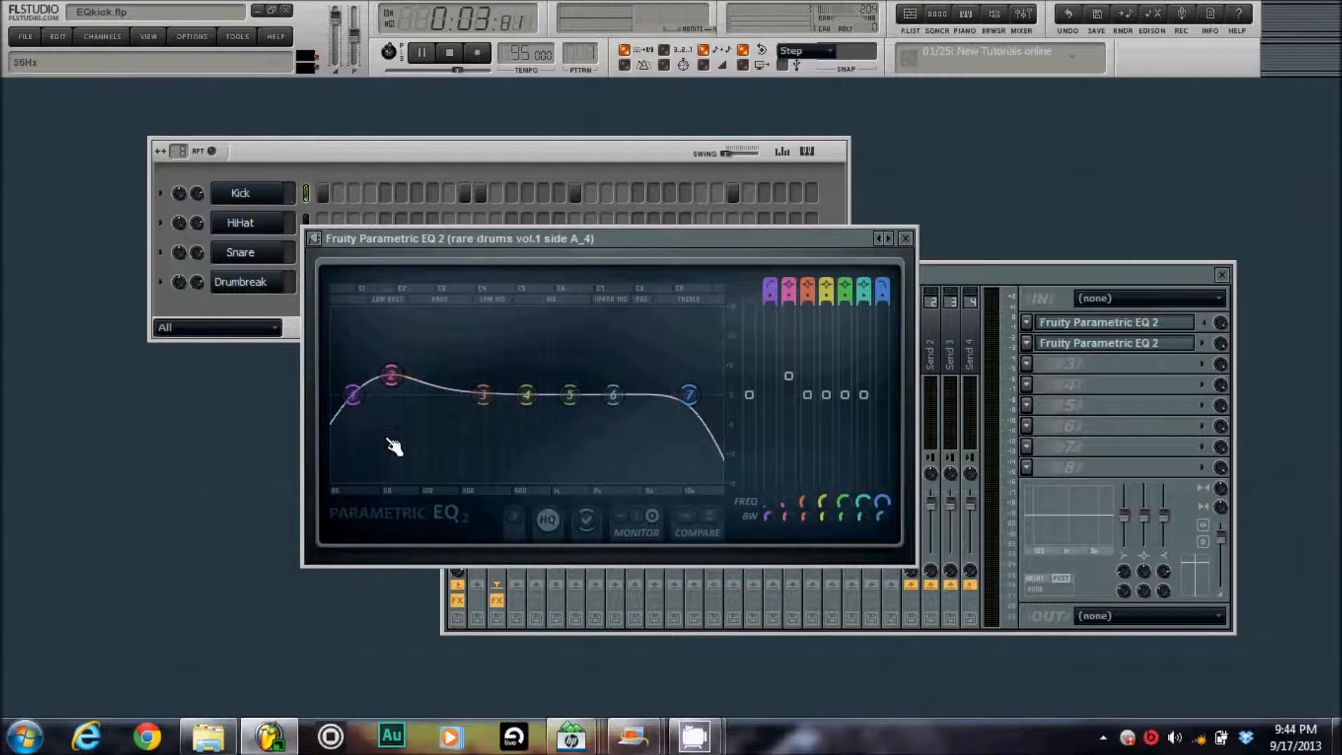
Centre band 2's boost around 55 Hz with more gain and move band 3 down near 96 Hz
{"action": "left_click_drag", "start_coordinate": [390, 378], "coordinate": [385, 366]}
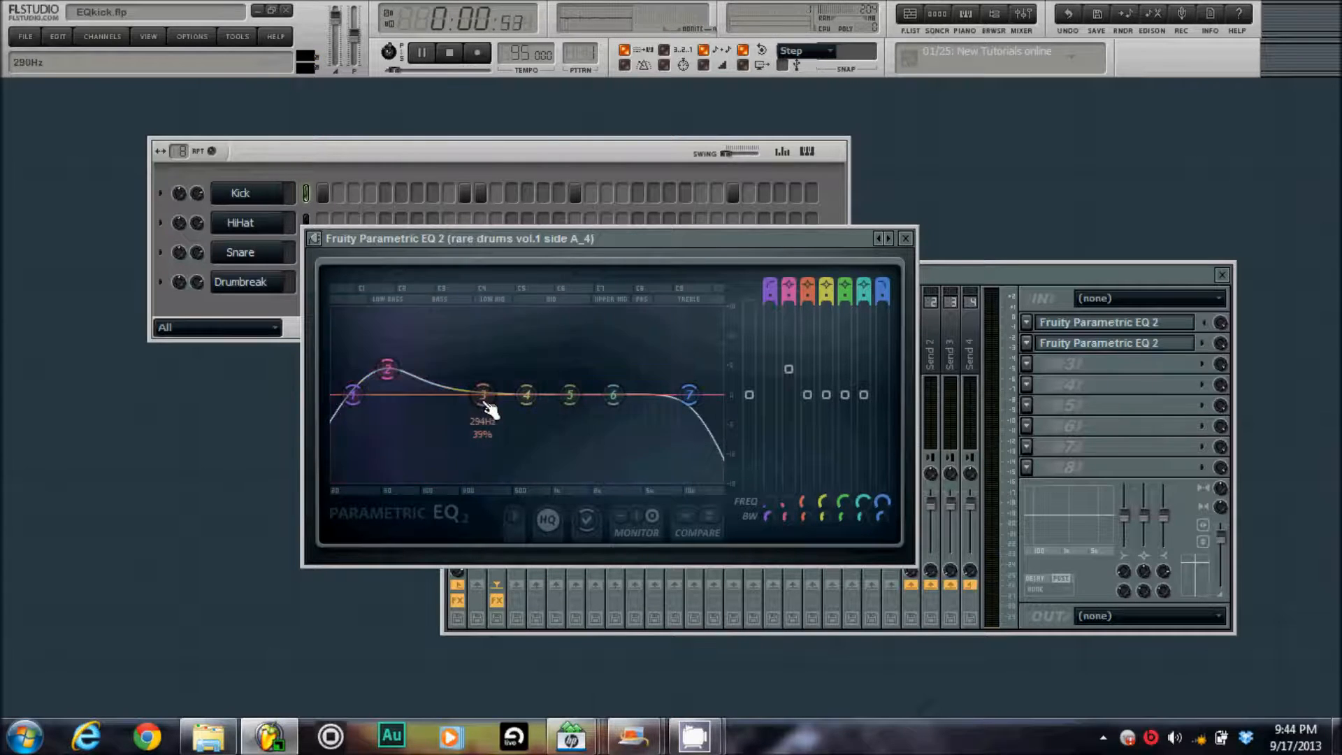
{"action": "left_click_drag", "start_coordinate": [482, 395], "coordinate": [424, 404]}
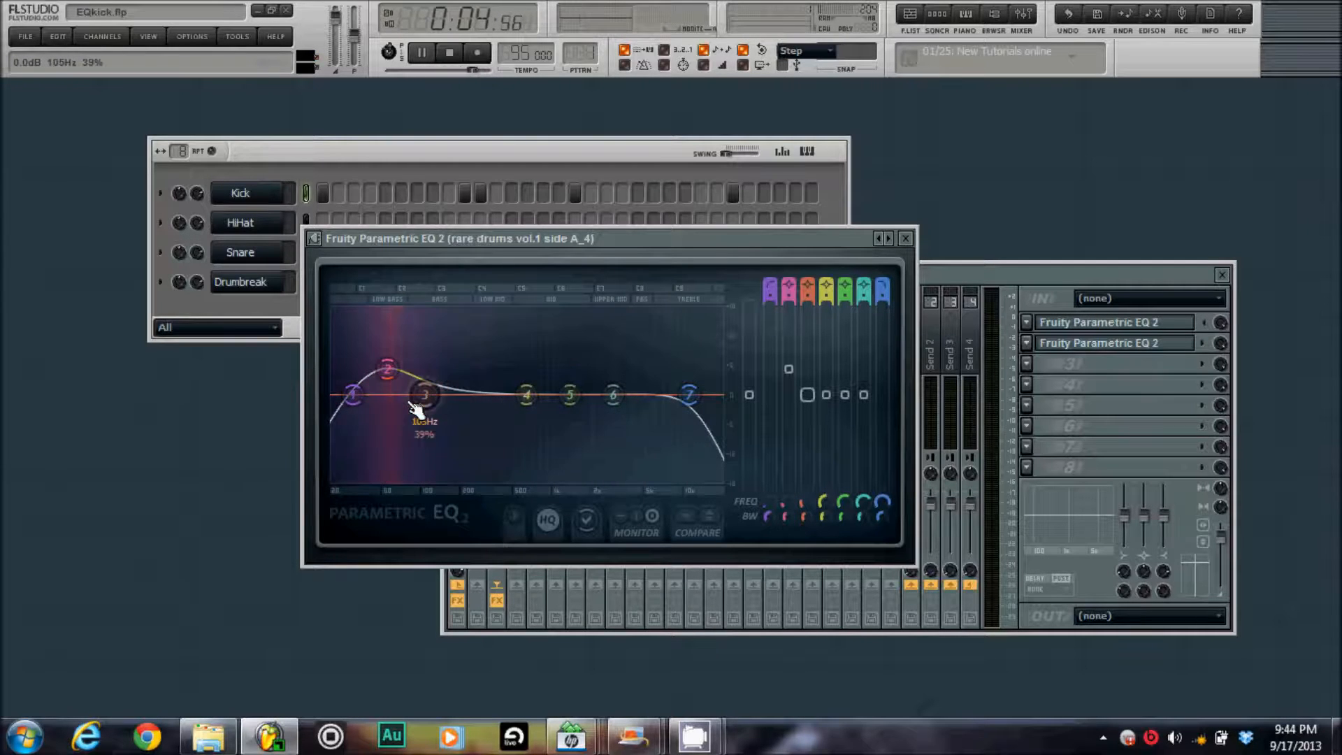
{"action": "left_click_drag", "start_coordinate": [789, 375], "coordinate": [799, 386]}
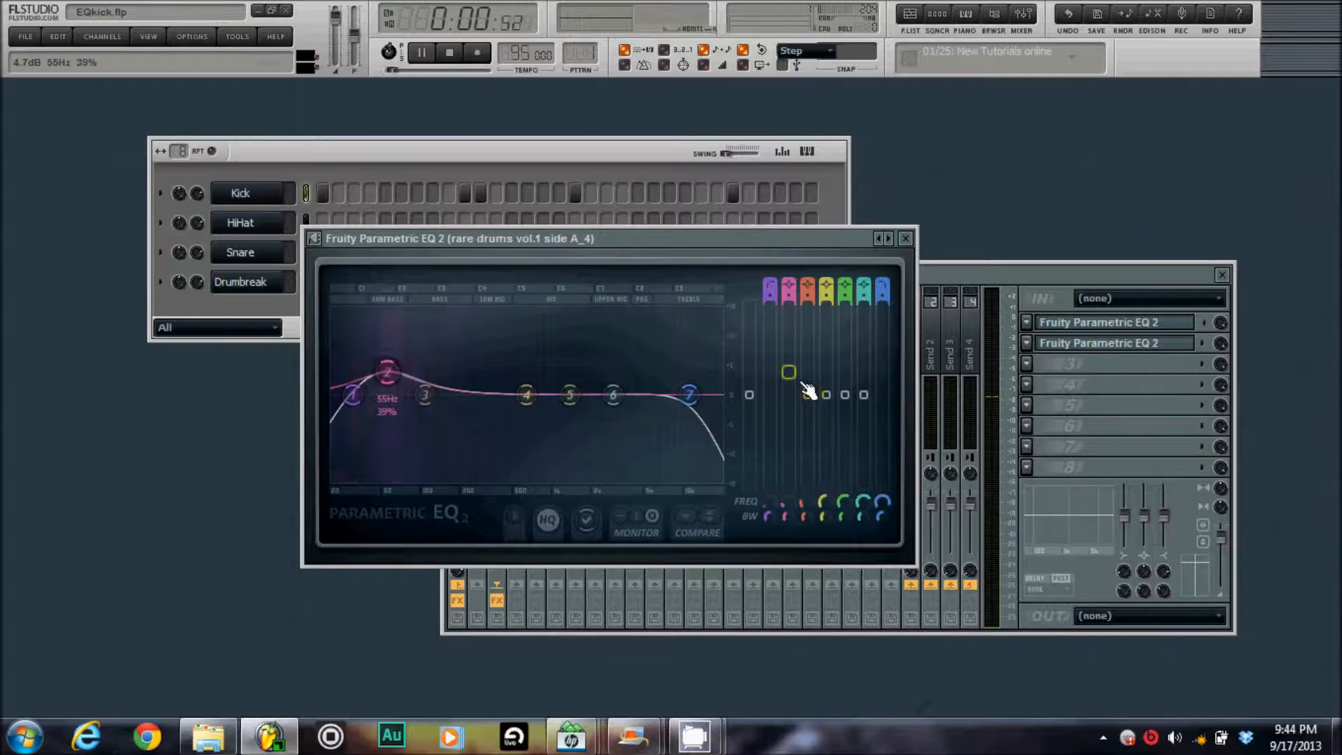
{"action": "left_click_drag", "start_coordinate": [386, 372], "coordinate": [390, 361]}
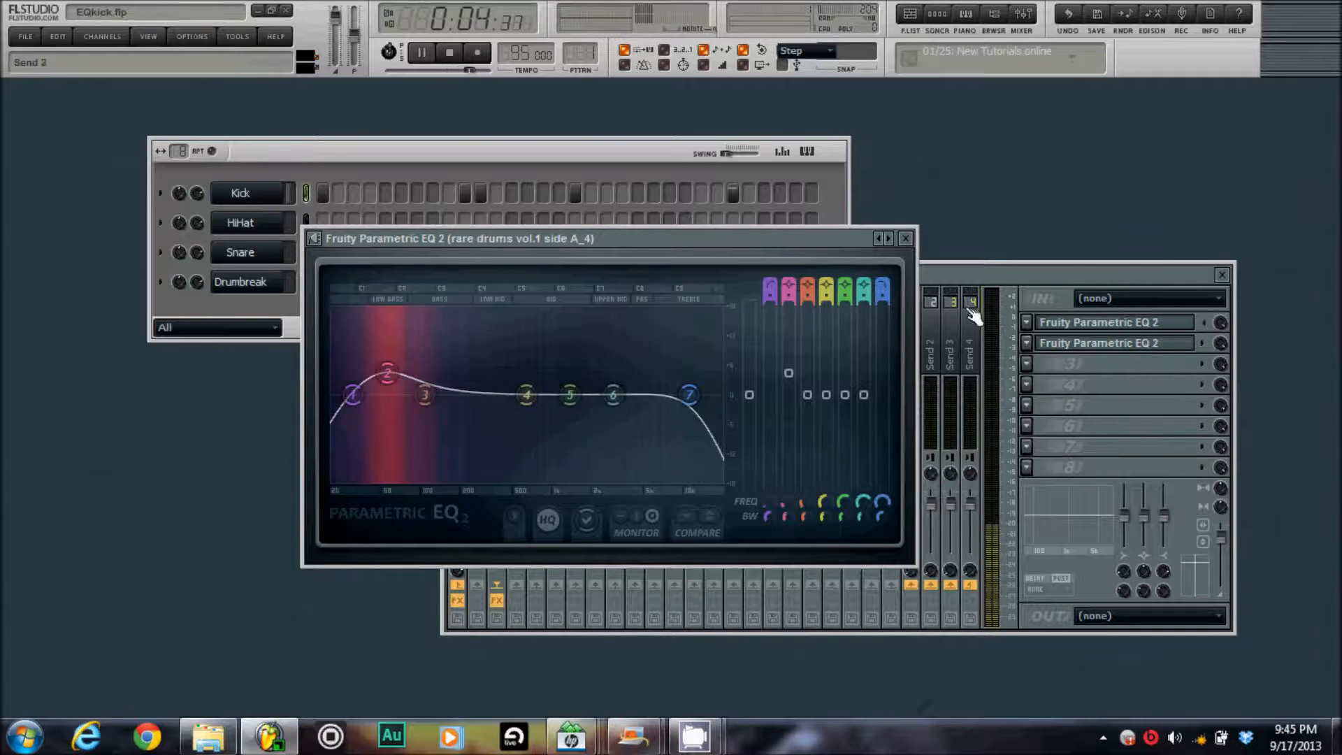
Bring the mixer in front of the EQ, then stop playback
{"action": "left_click", "coordinate": [1216, 351]}
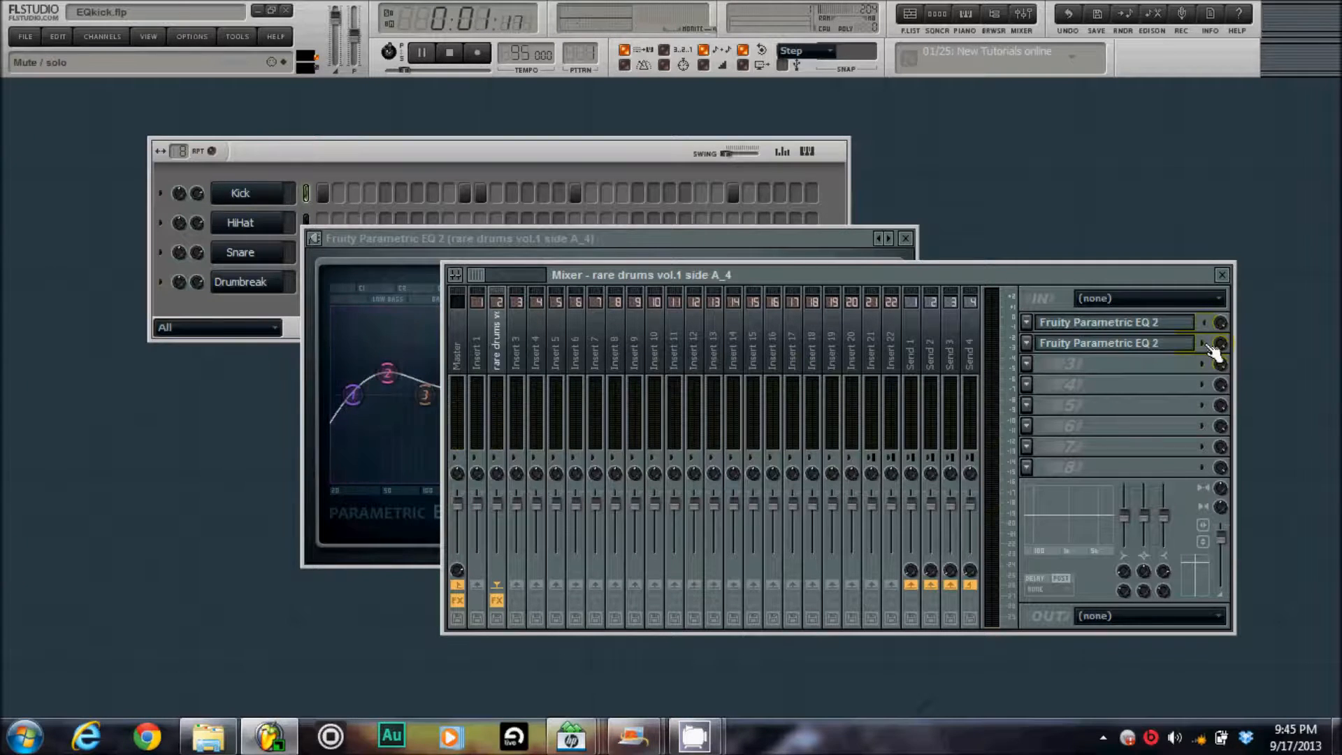
{"action": "left_click", "coordinate": [451, 55]}
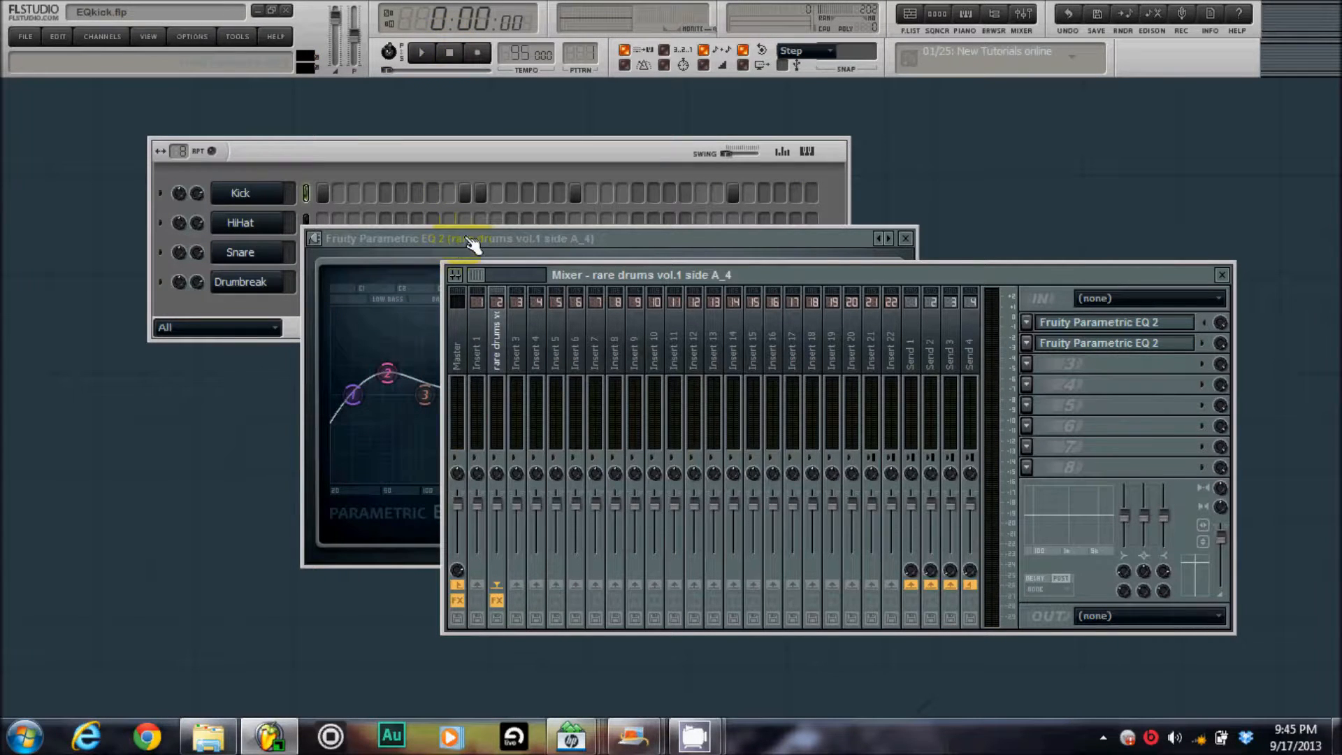